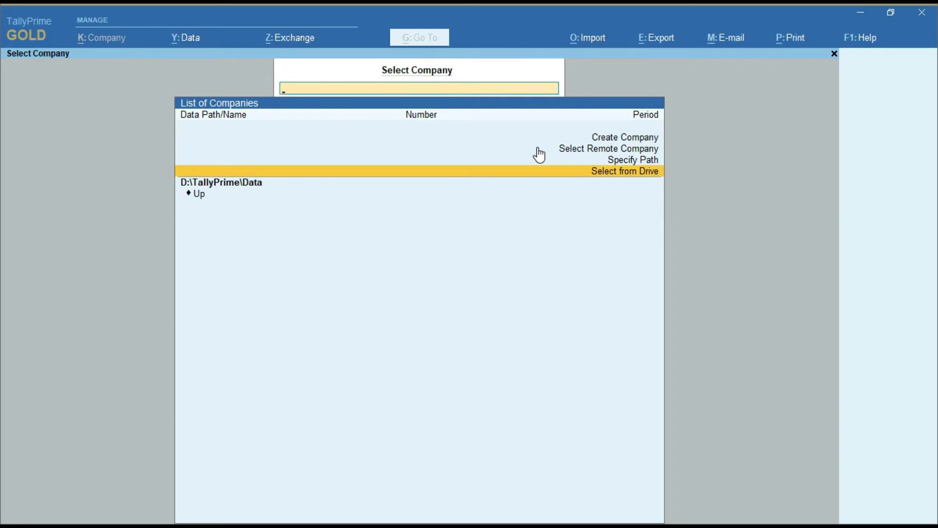
Step: Point the company data path at drive D:\ and return to Create Company
key(Return)
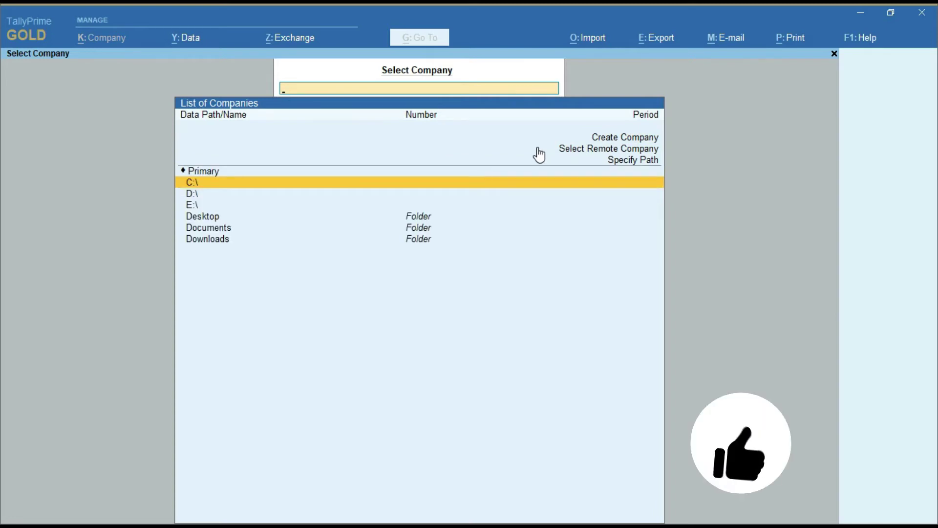
key(Down)
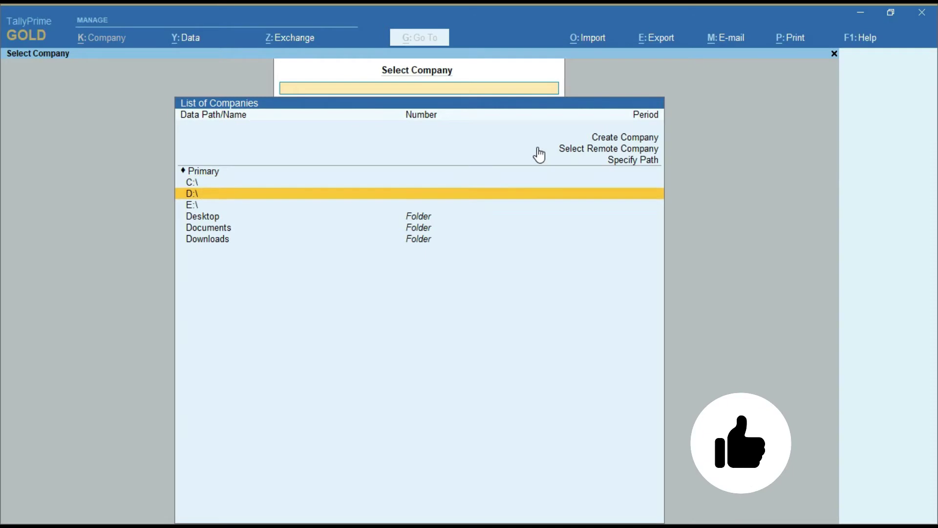
key(Return)
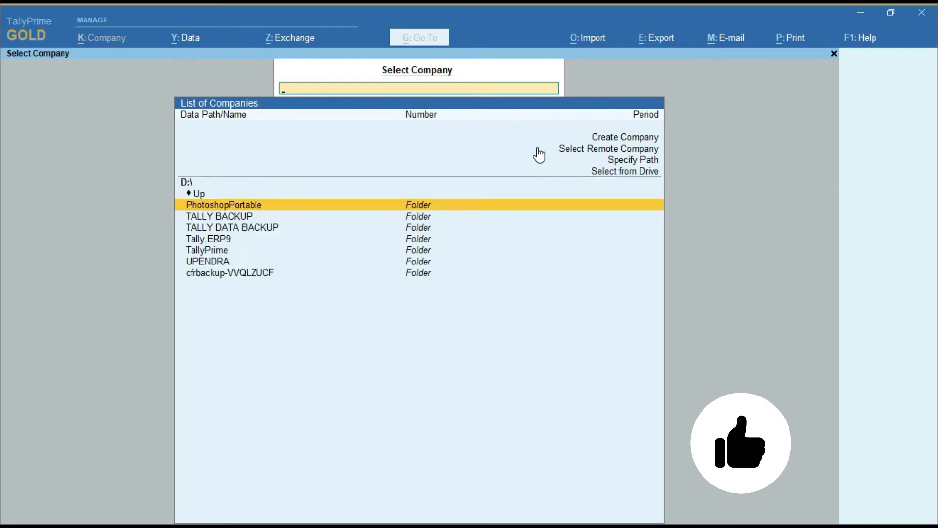
key(Up)
key(Up)
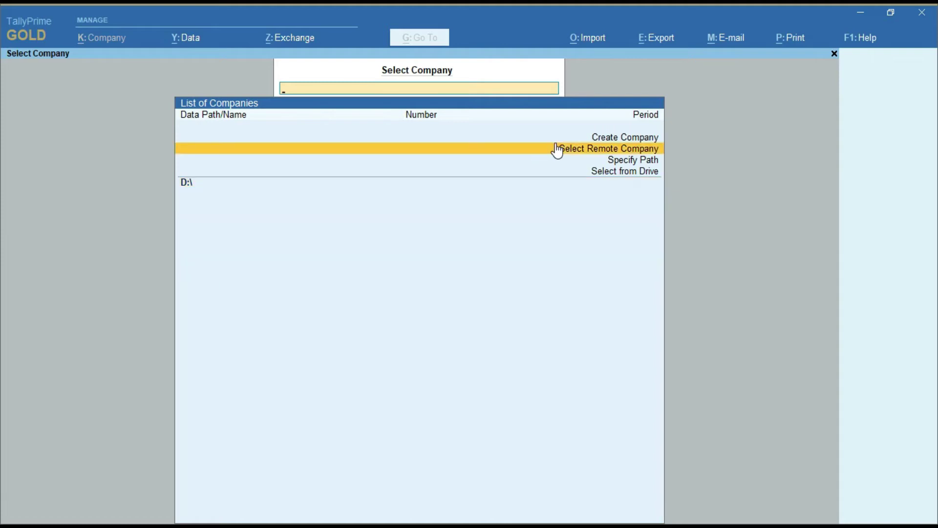
key(Up)
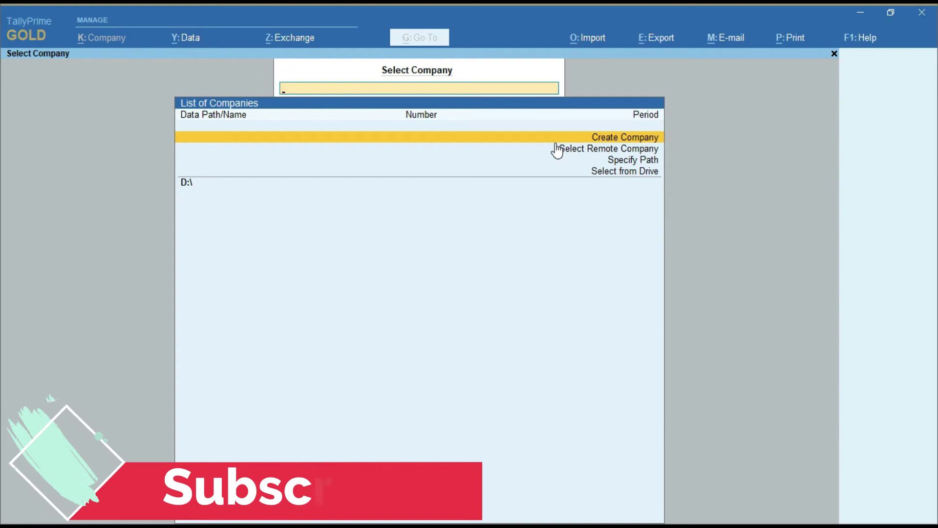
Step: Start a company, review the Company Data Path folder options, then close the form unsaved
key(Return)
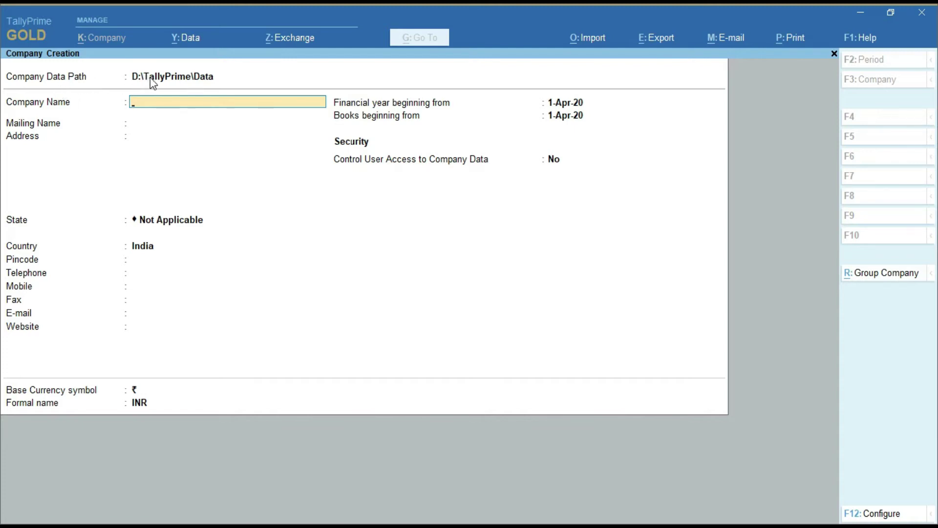
click(188, 78)
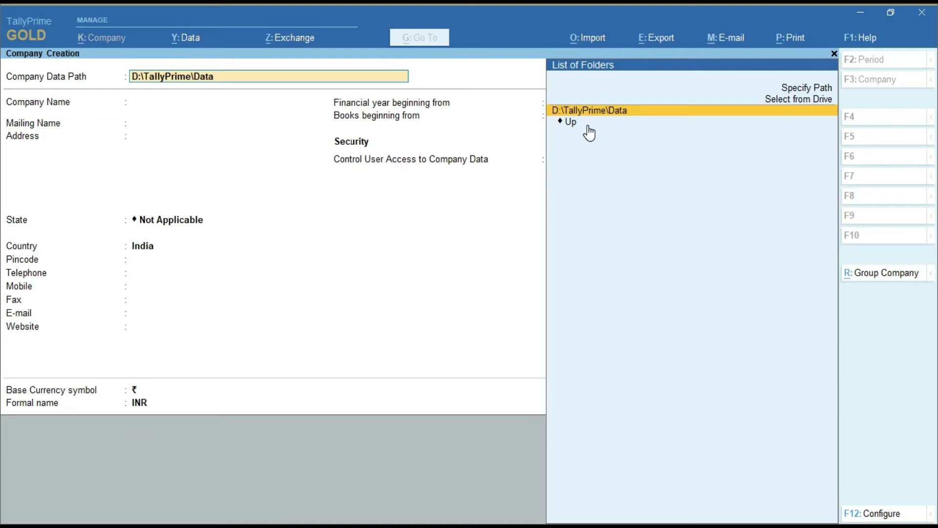
key(Up)
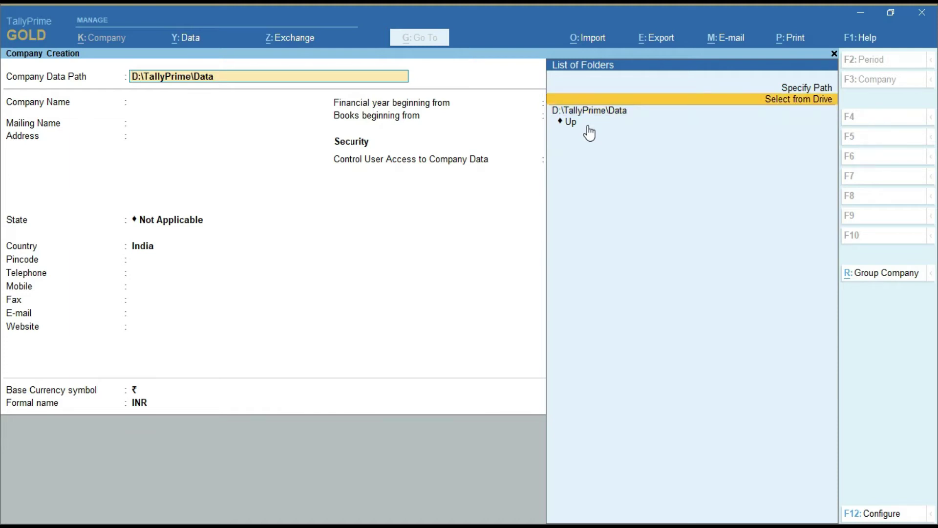
key(Up)
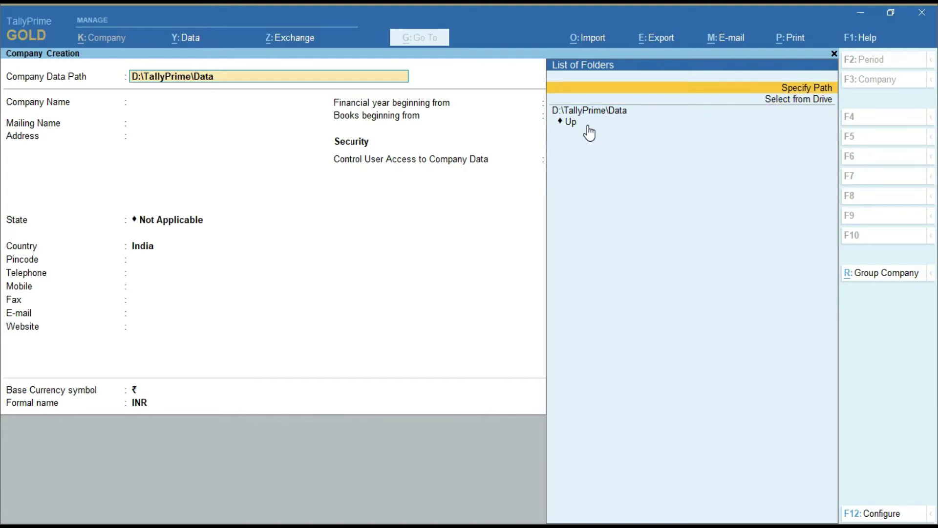
key(Down)
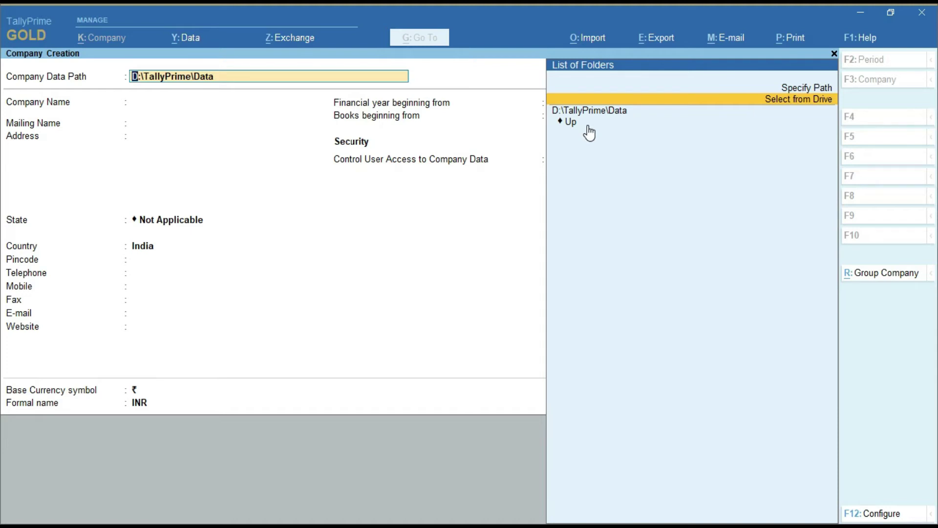
click(834, 53)
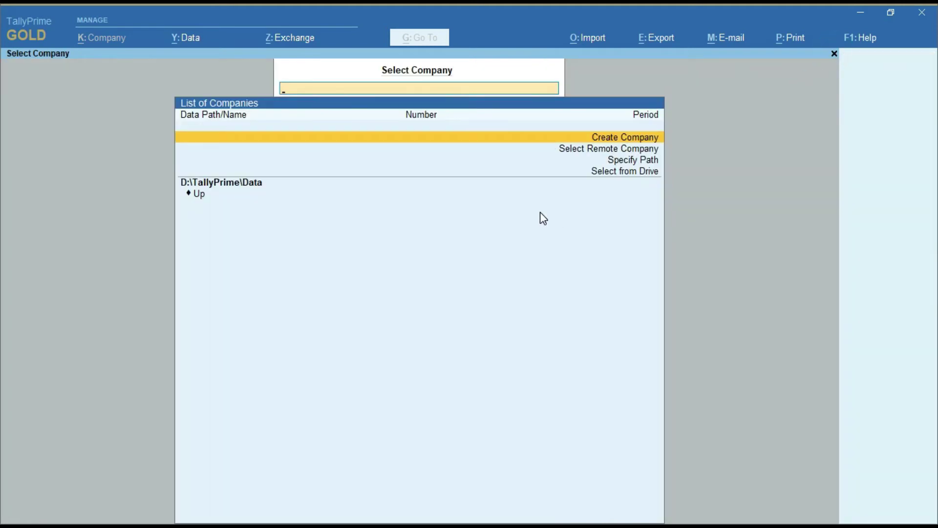
Step: Name the new company BRIGHT SOFTWARE SOLUTIONS and keep the matching mailing name
key(Return)
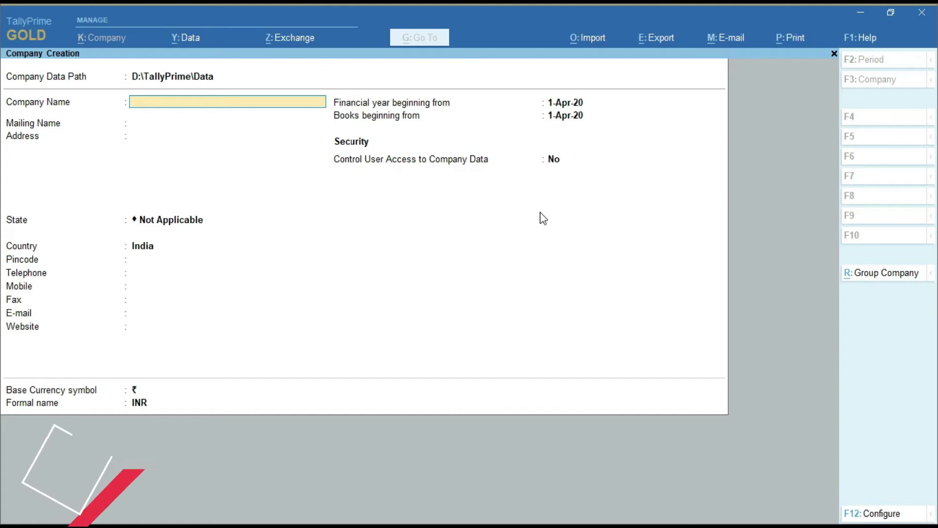
text(BRIGHT)
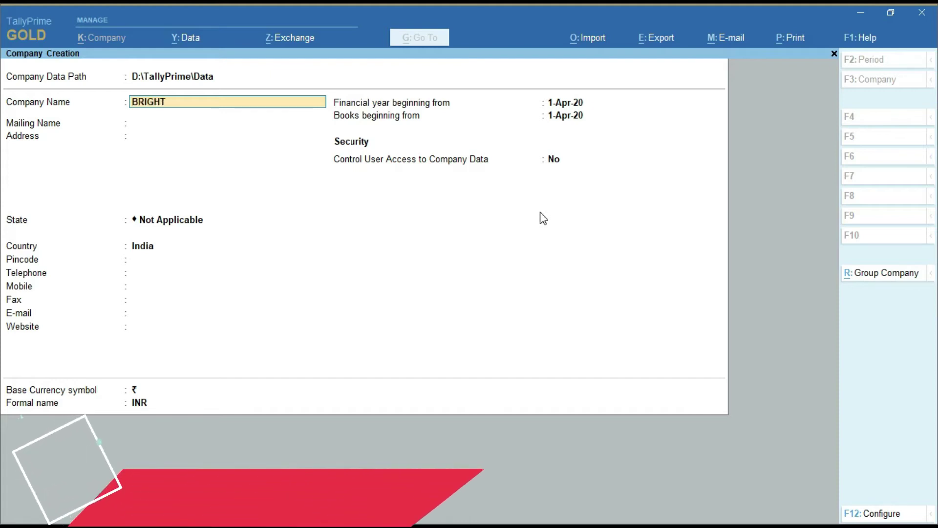
text( SOFTWA)
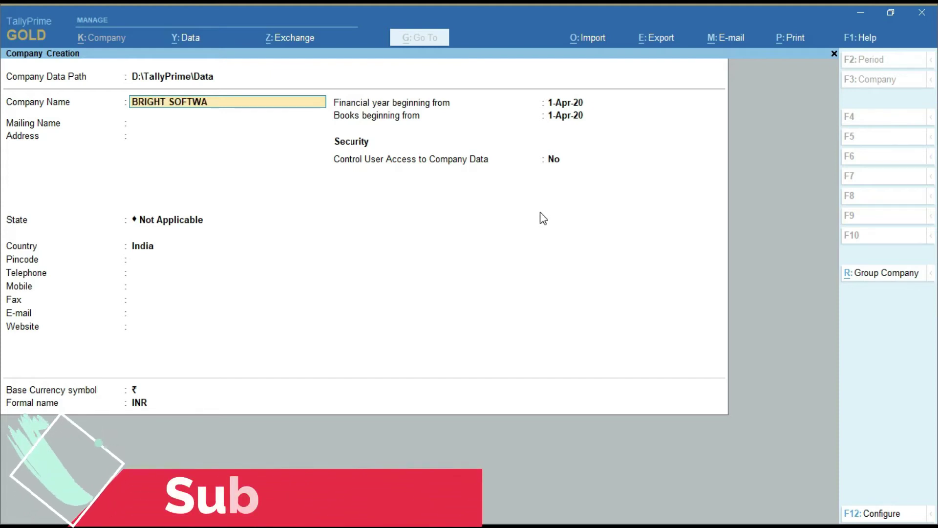
text(RE SOLUTIONS)
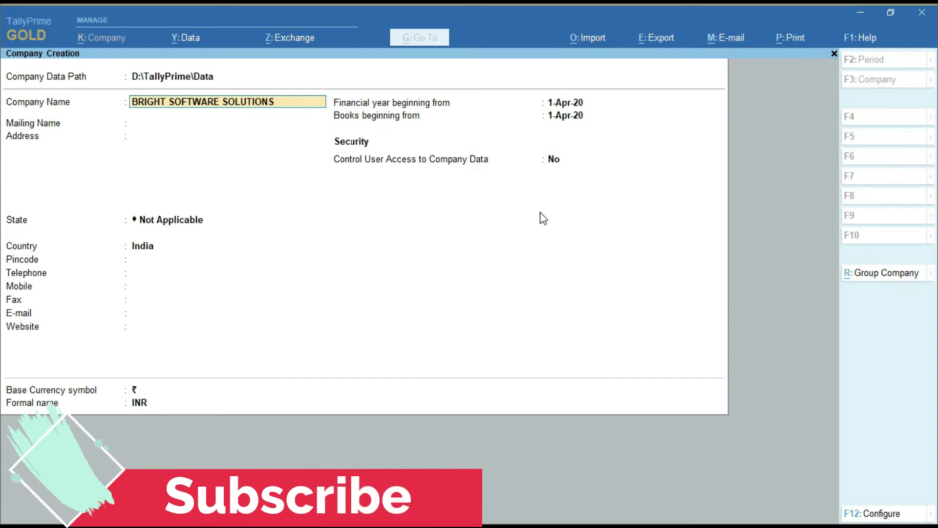
key(Return)
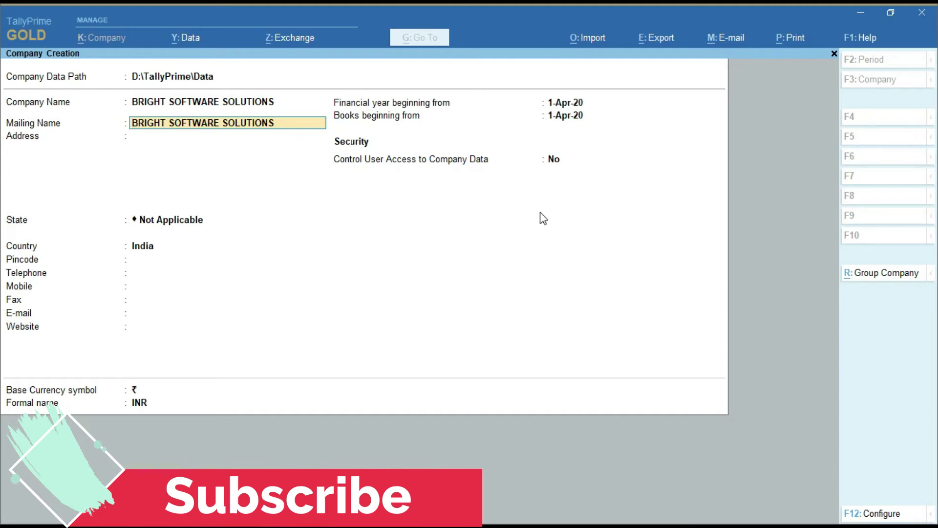
key(Return)
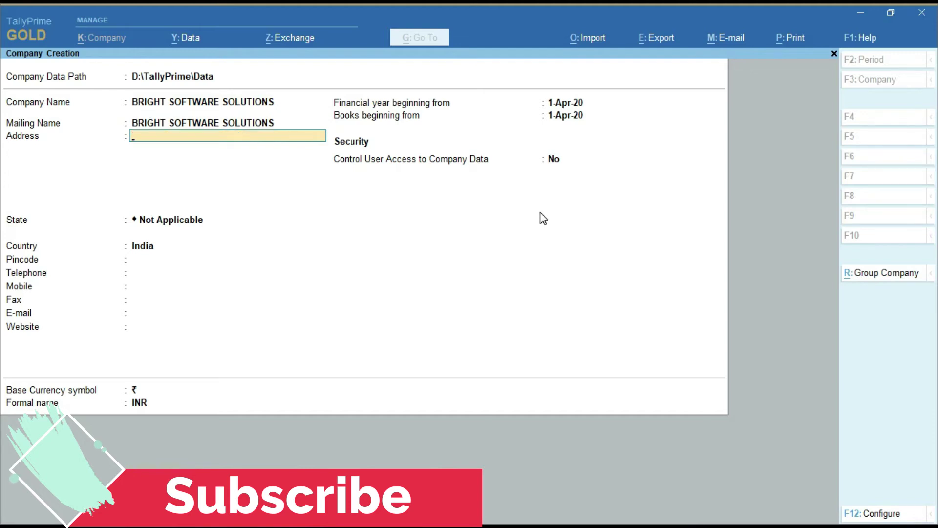
Step: Enter the two-line address SAHEED NAGAR, BHUBANESWAR
text(SAHEED NAGAR)
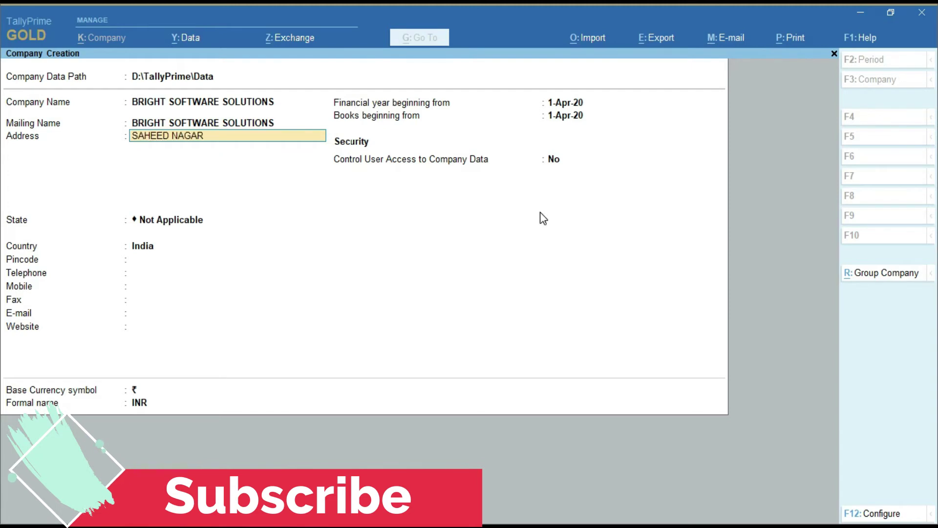
key(Return)
text(BHUBANESWAR)
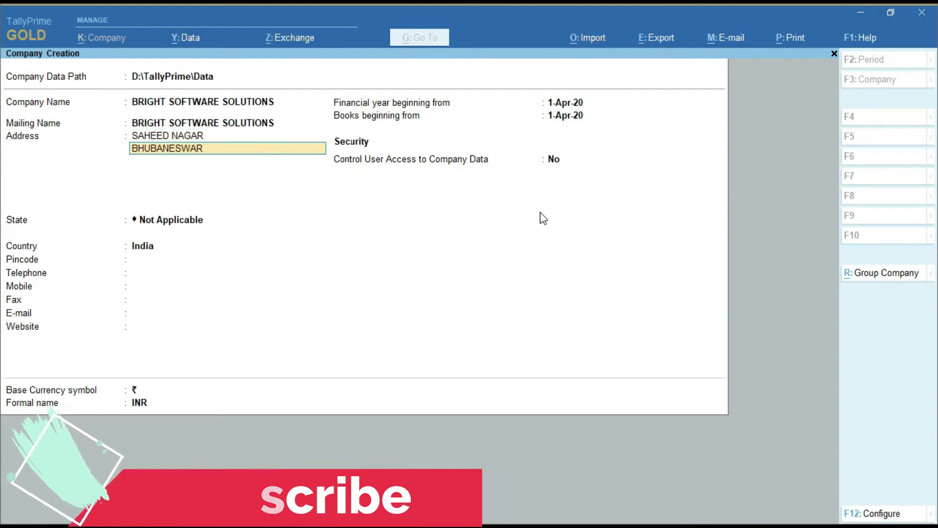
key(Return)
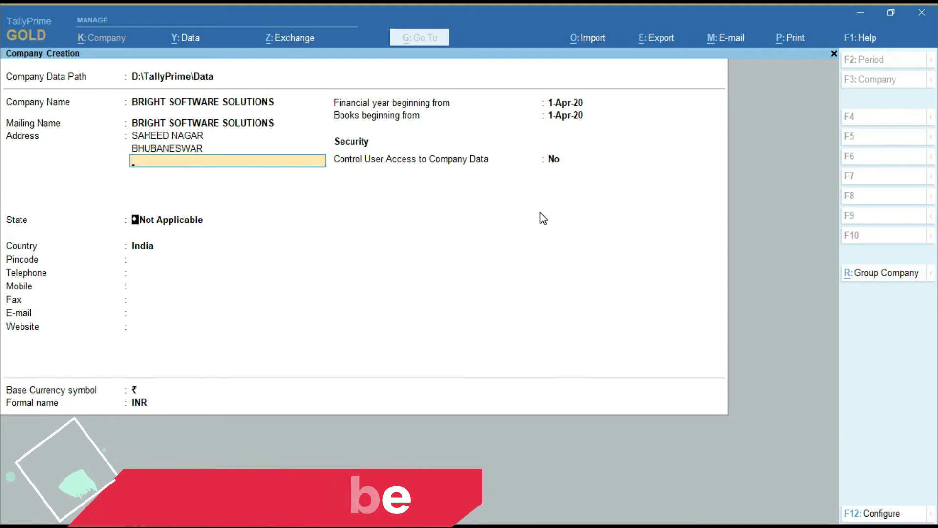
Step: Set the company state to Odisha with country India, leaving the pincode blank
key(Return)
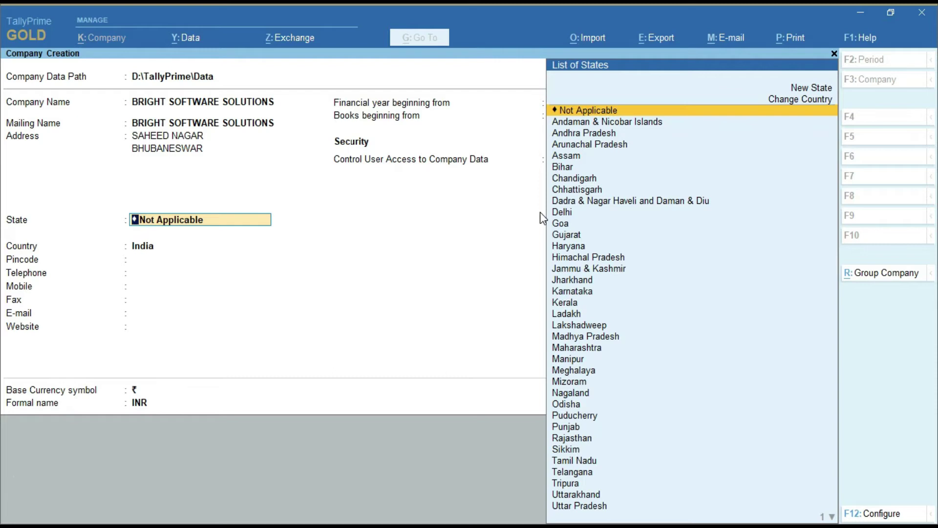
text(ODI)
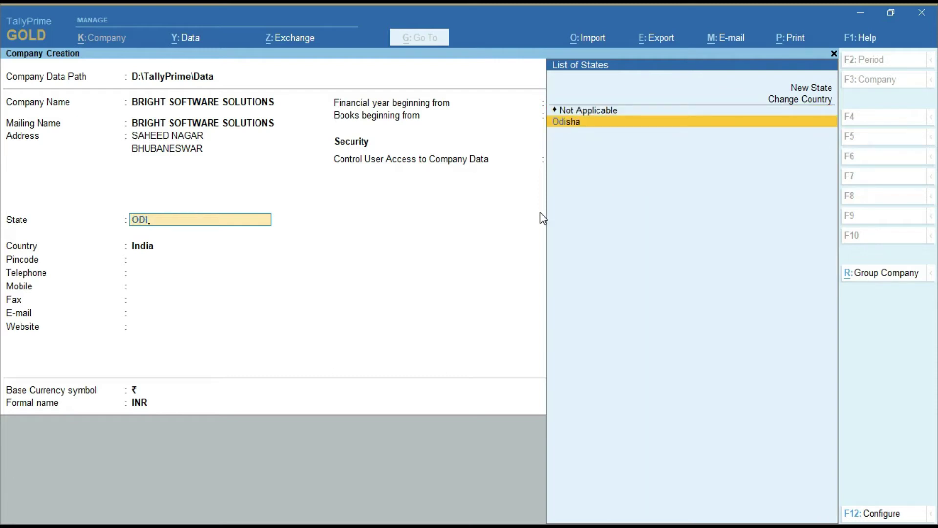
key(Return)
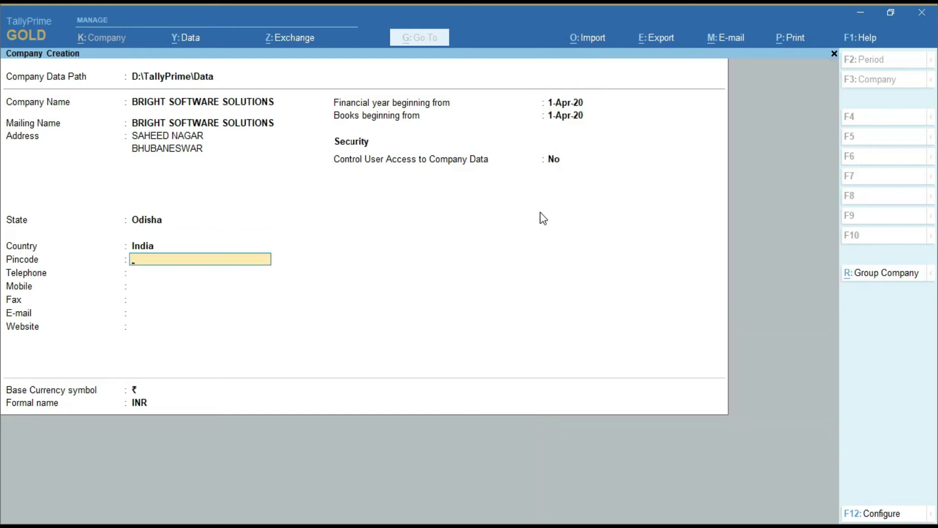
key(BackSpace)
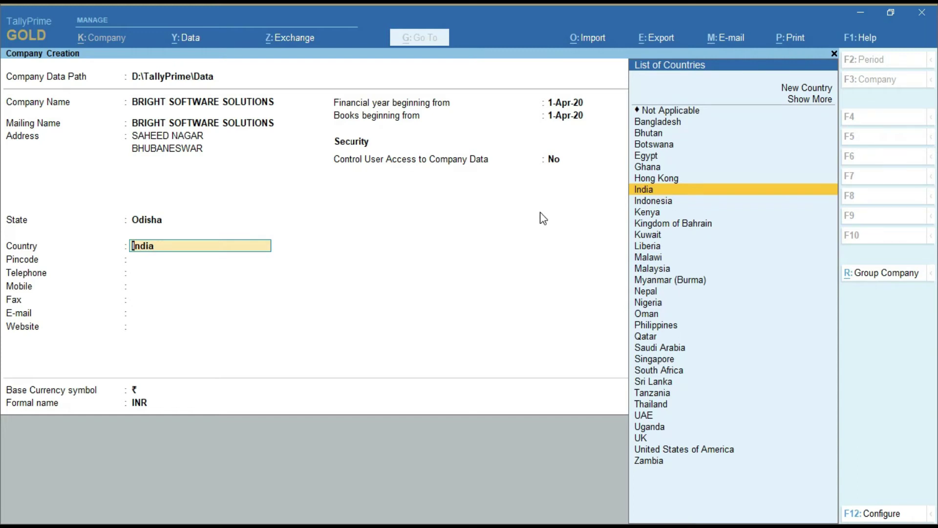
key(BackSpace)
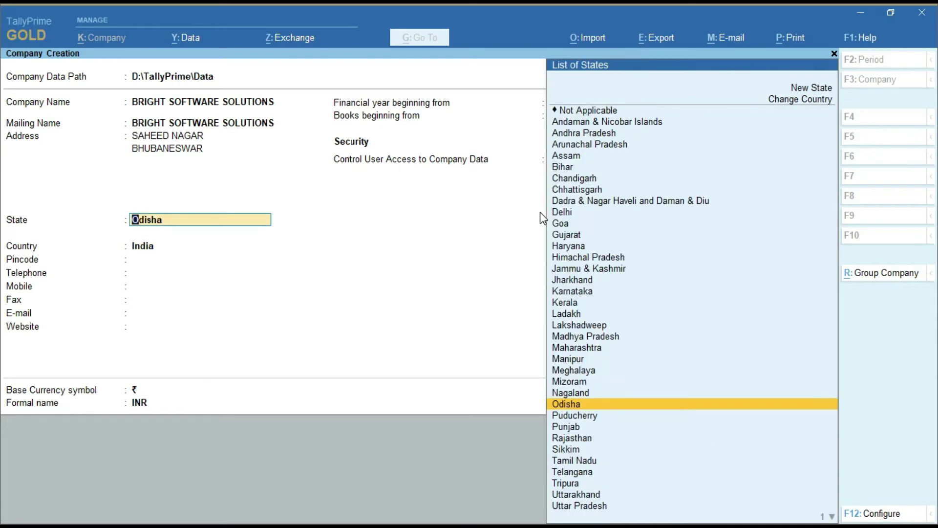
key(Return)
key(Return)
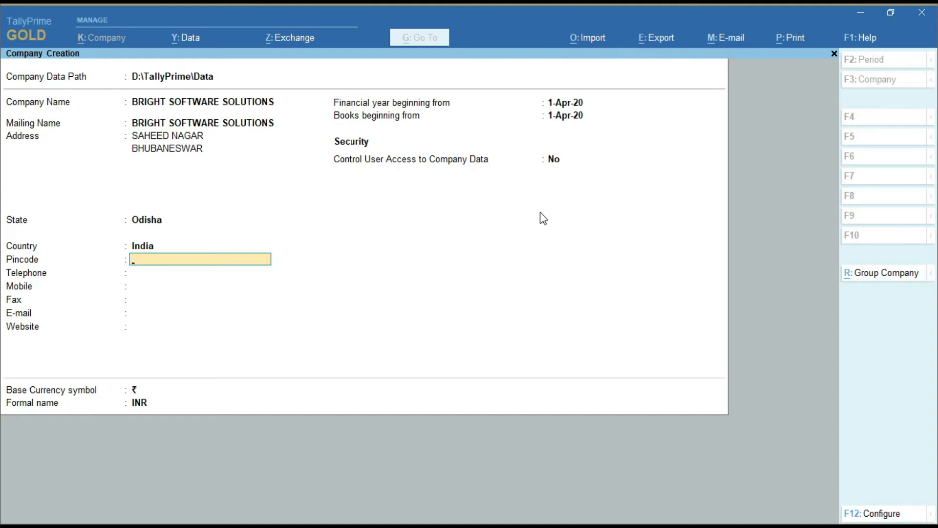
Step: Enter pincode 751002, the mobile number and the company e-mail, leaving telephone, fax and website blank
text(751002)
key(Return)
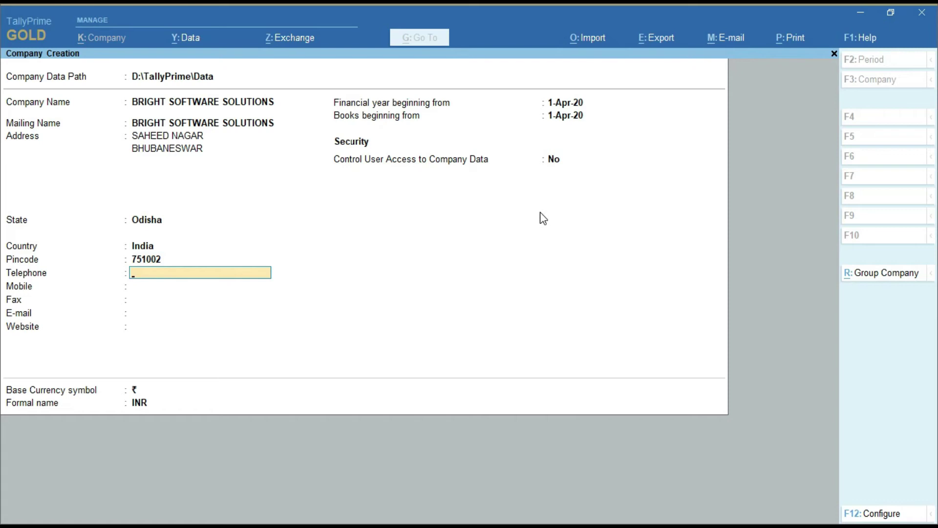
key(Return)
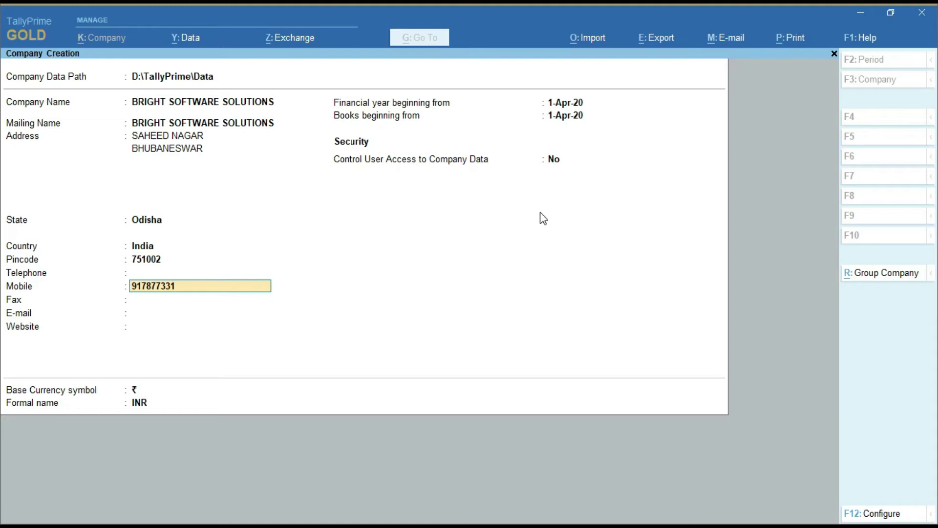
key(Return)
key(Return)
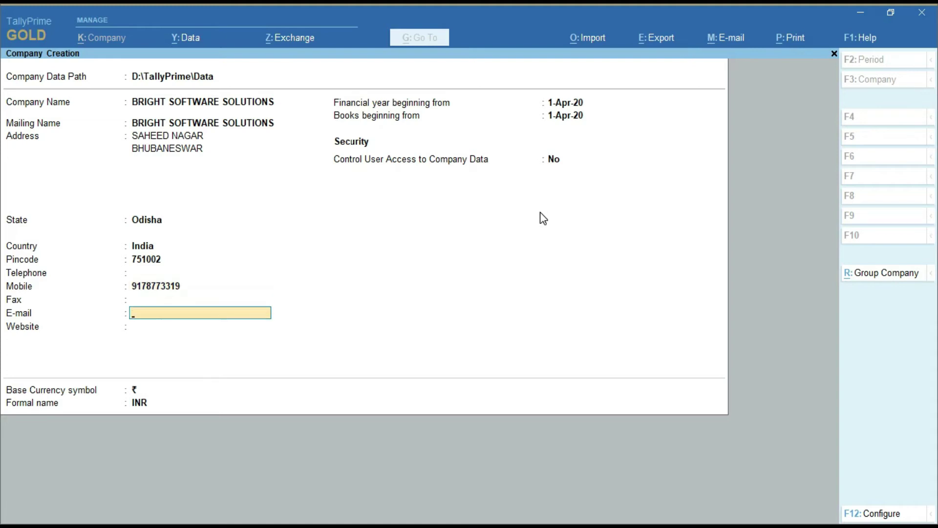
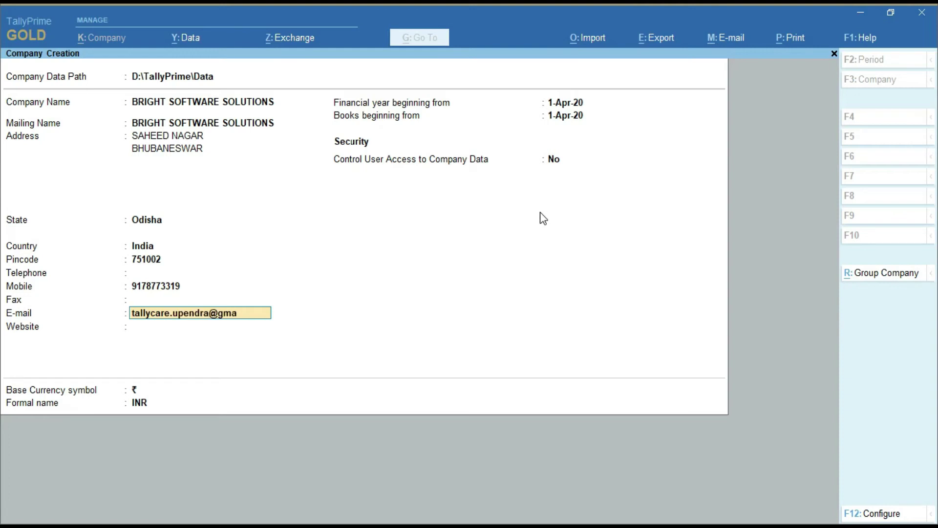
key(Return)
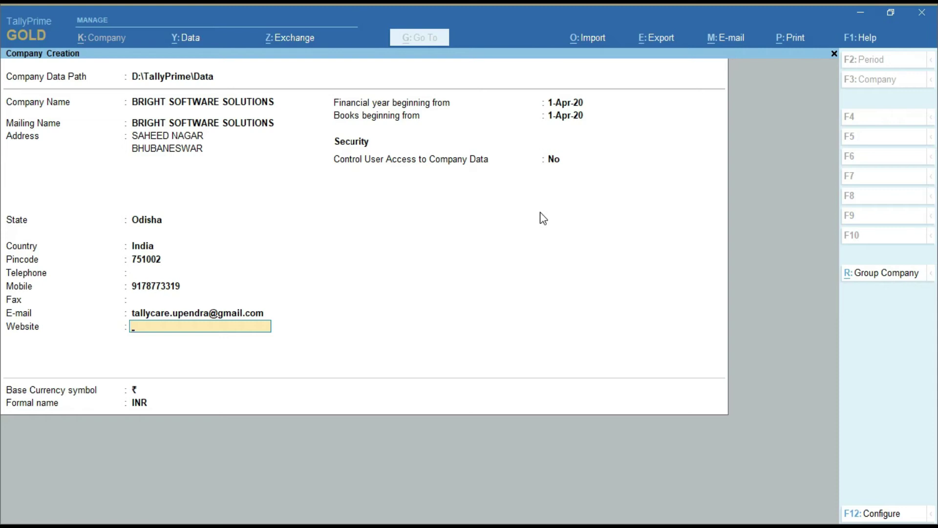
click(539, 211)
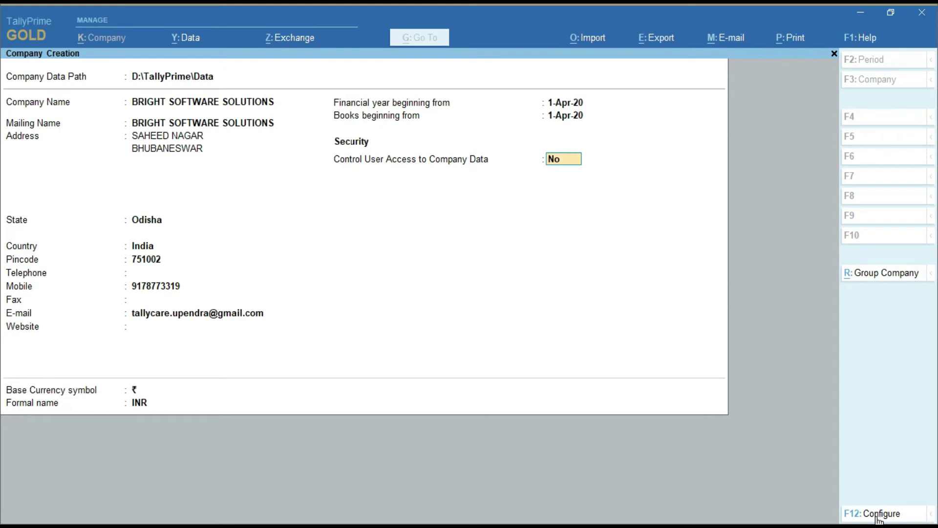
Step: In F12 Configure, set TallyVault Password and Additional Base Currency details to Yes
click(879, 518)
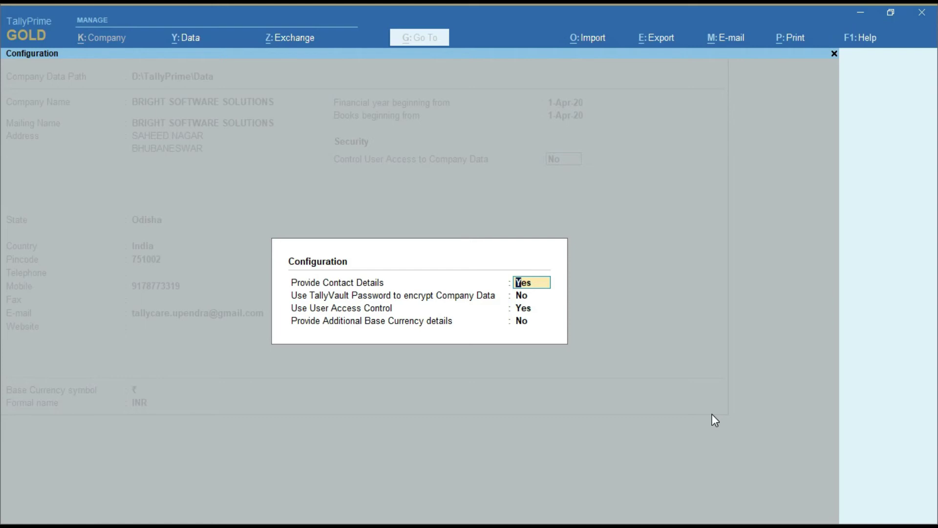
key(Return)
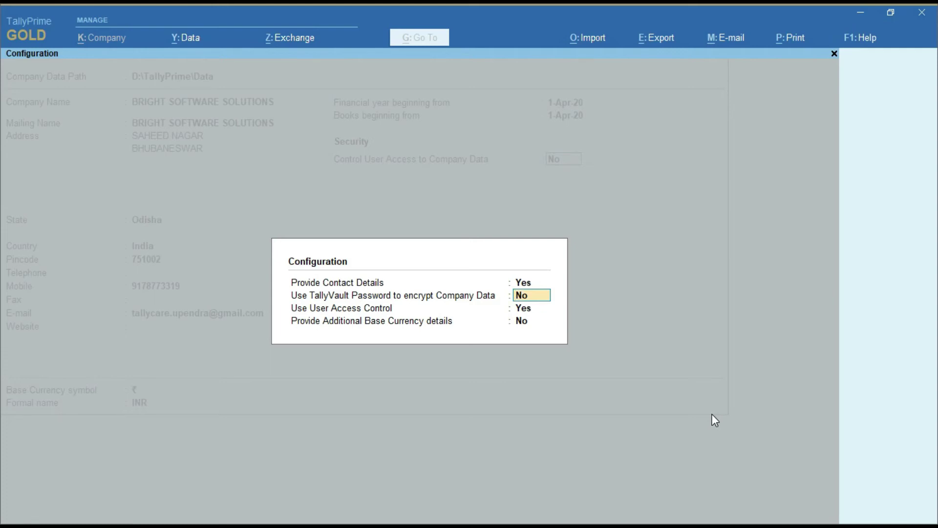
text(y)
key(Return)
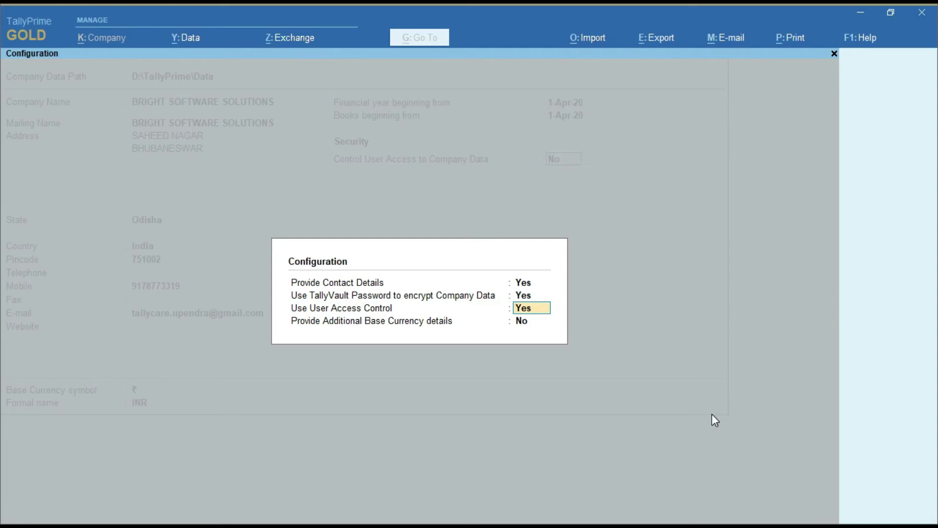
key(Return)
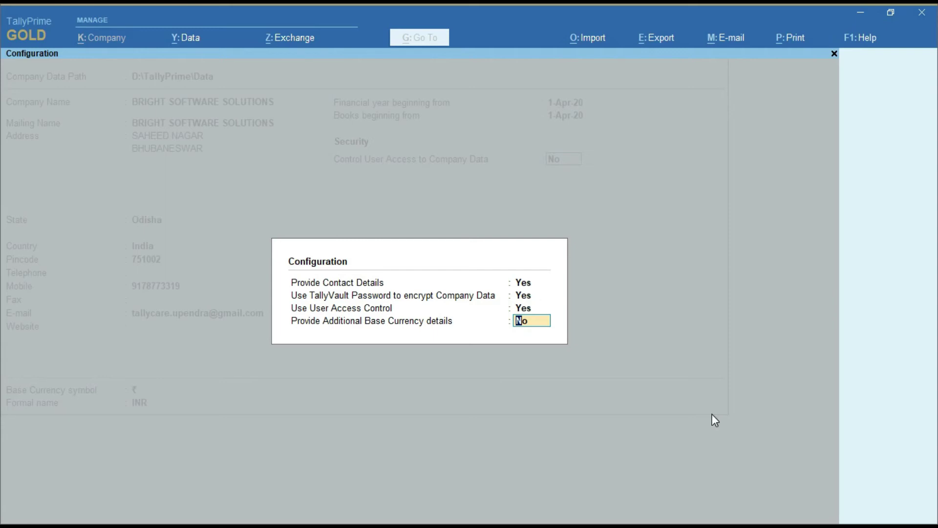
text(y)
key(Return)
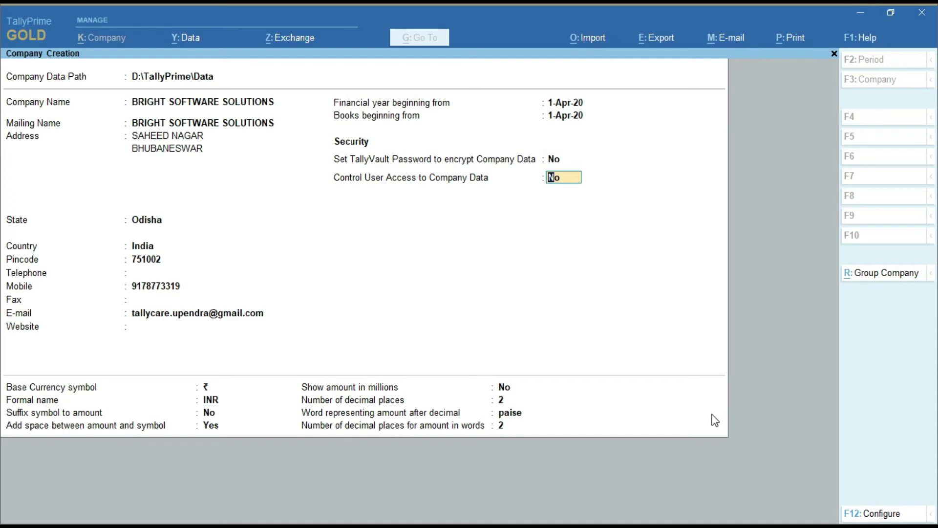
Step: Set Control User Access to Yes with an administrator username and confirmed password, dismissing the warning
key(Up)
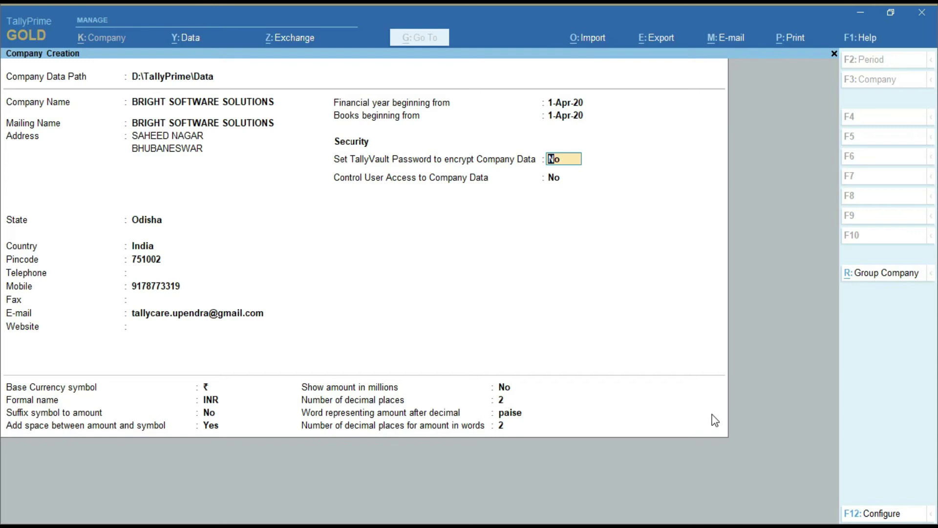
key(Return)
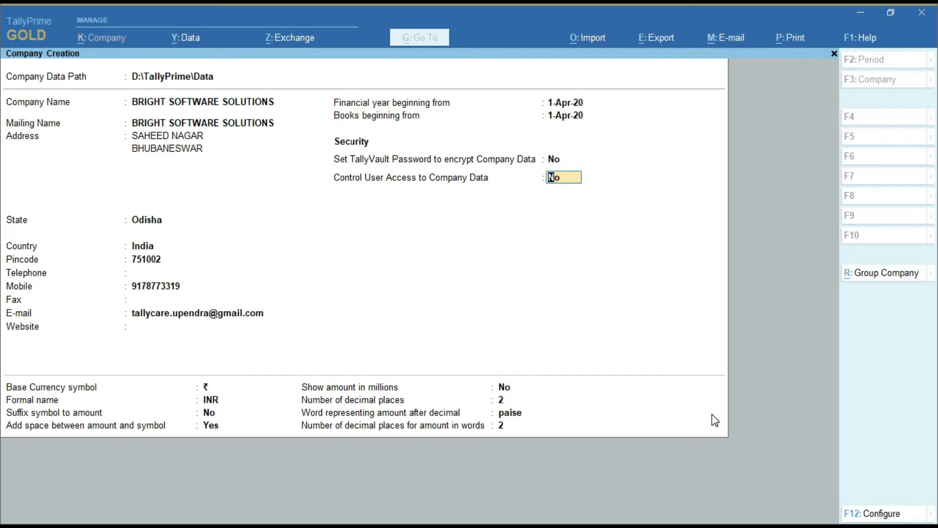
text(y)
key(Return)
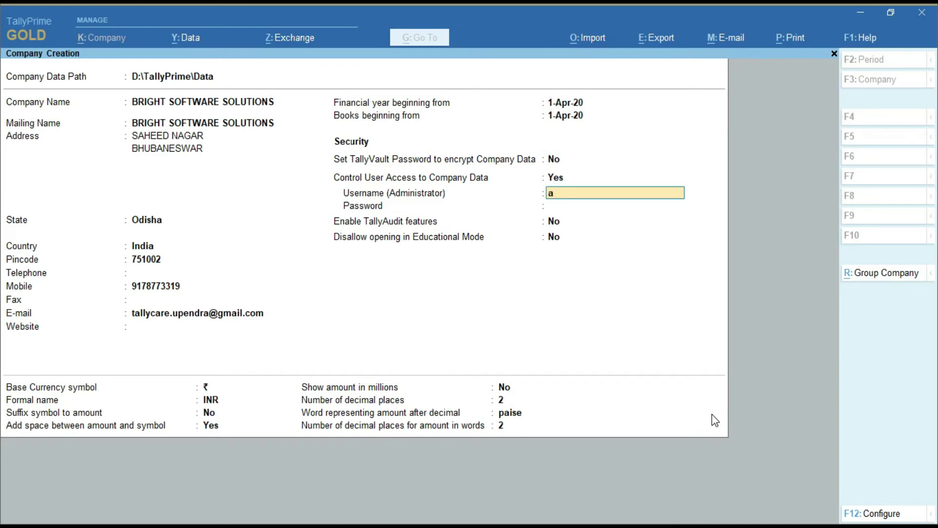
text(a)
key(Return)
text(a)
key(Return)
text(a)
key(Return)
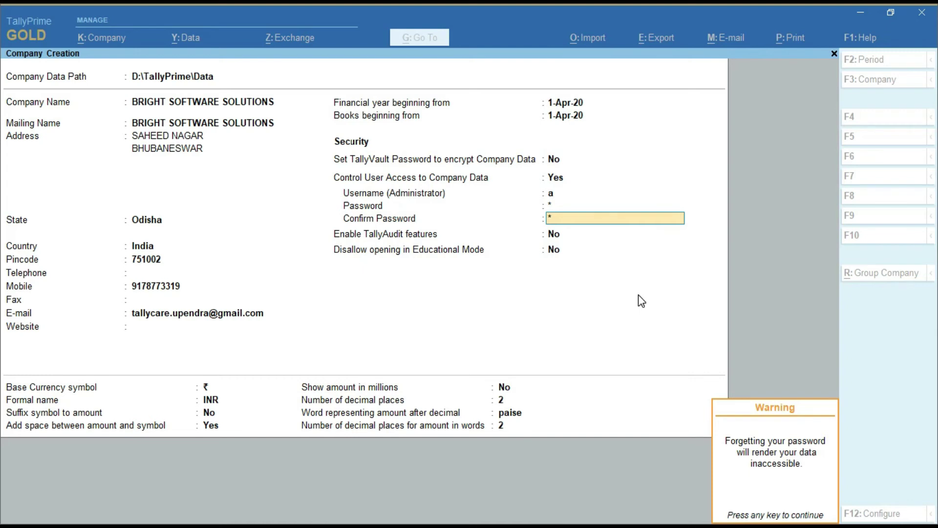
key(Return)
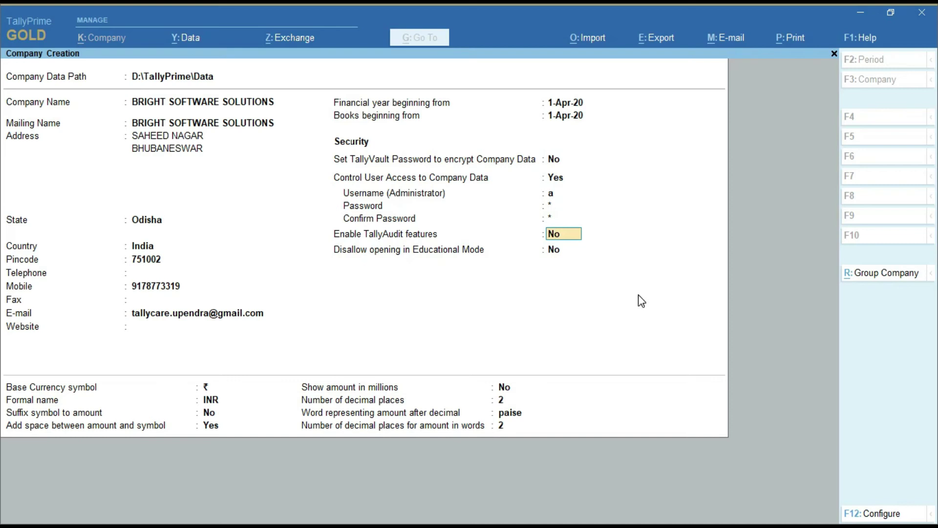
Step: Keep the TallyAudit, education mode and INR currency defaults, then accept the company form
key(Return)
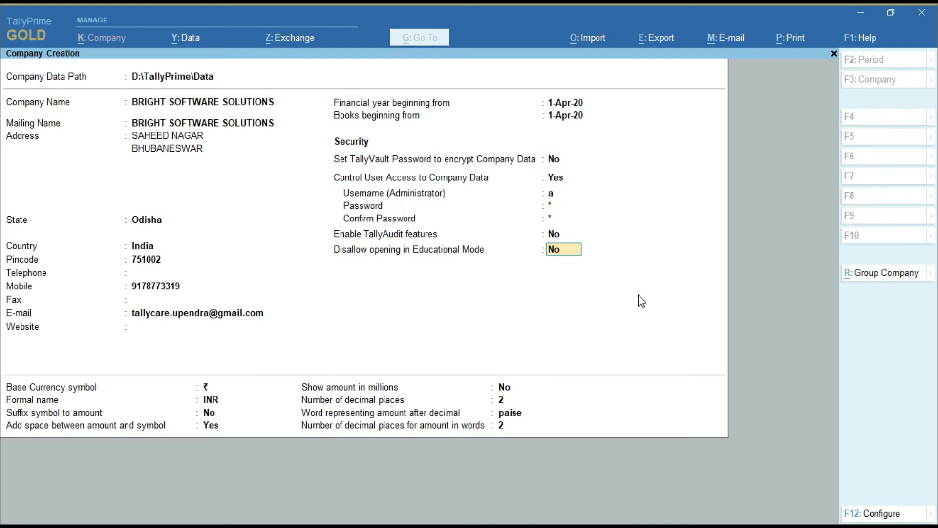
key(Return)
key(Return)
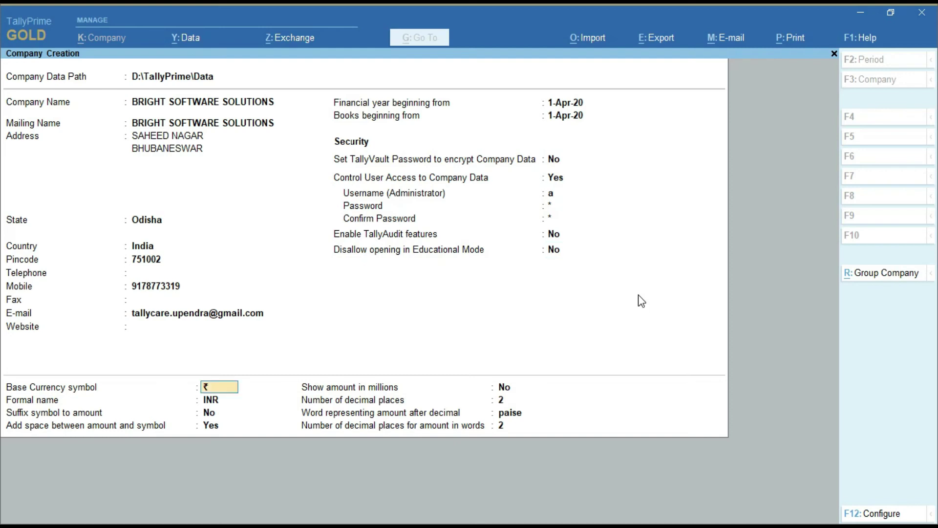
key(Return)
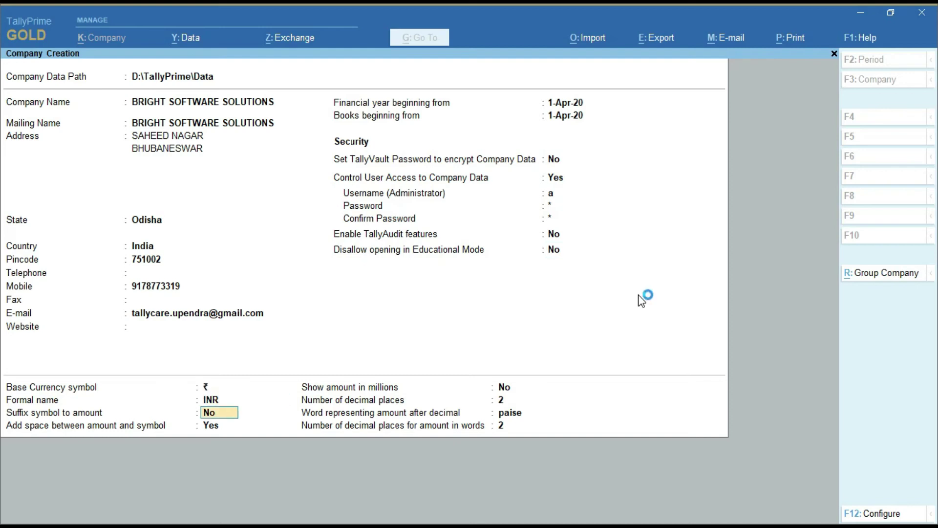
key(Return)
key(Return)
key(Return)
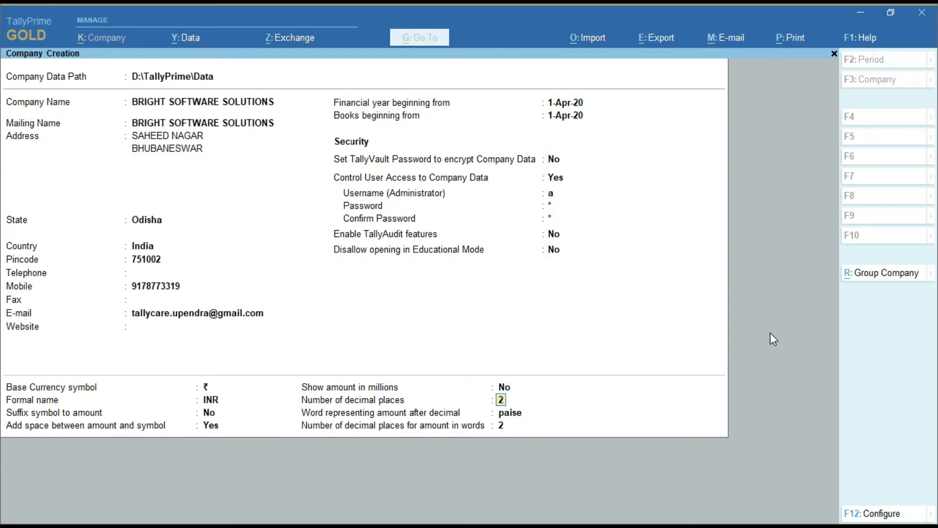
key(Return)
key(Return)
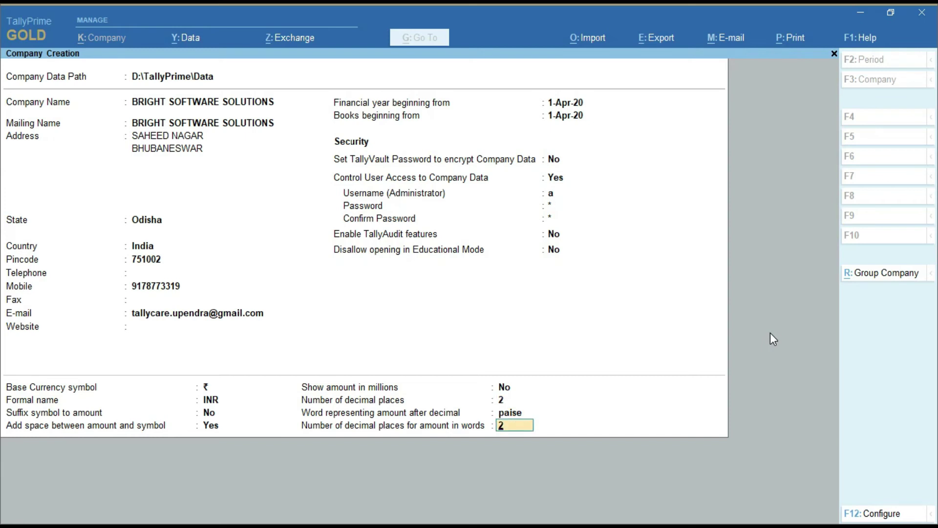
key(Return)
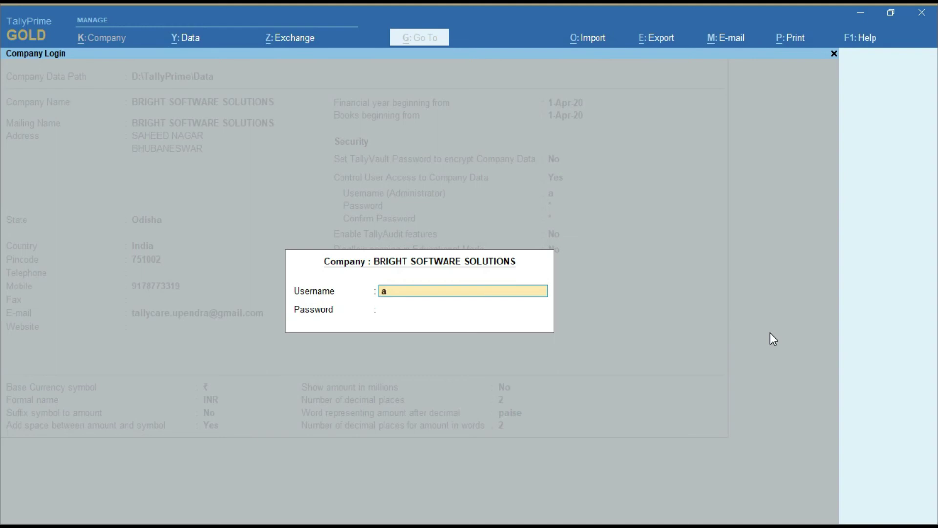
Step: Log in to BRIGHT SOFTWARE SOLUTIONS with the administrator username and password
key(Return)
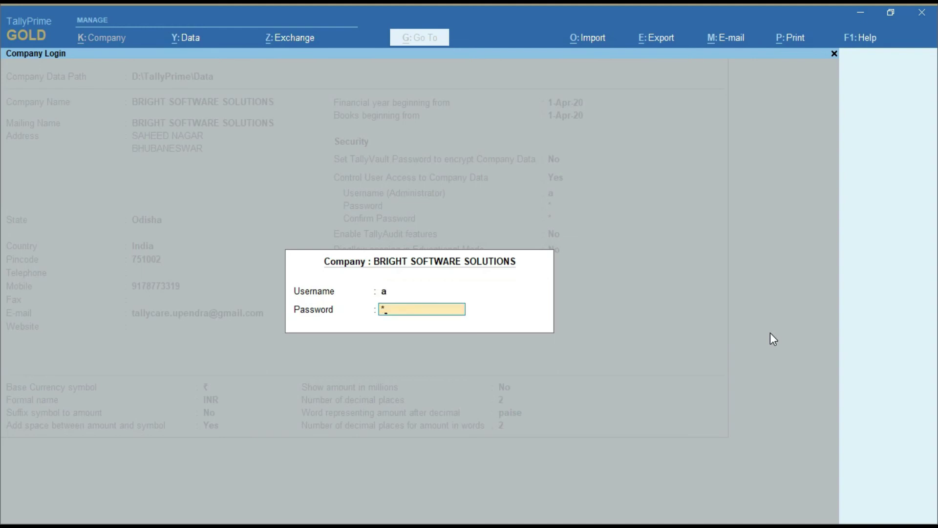
key(Return)
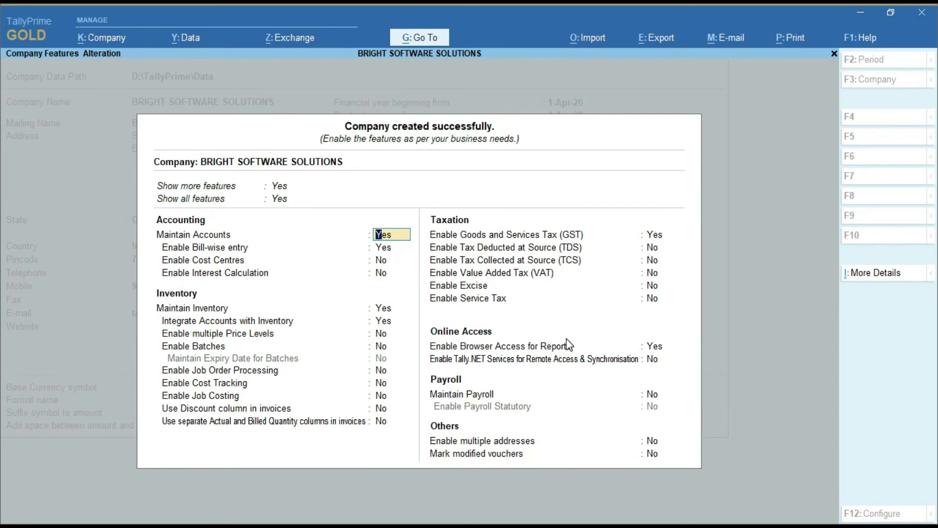
Step: Keep GST enabled in Company Features and open GST Details with state Odisha
key(Return)
key(Return)
key(Return)
key(Return)
key(Return)
key(Return)
key(Return)
key(Return)
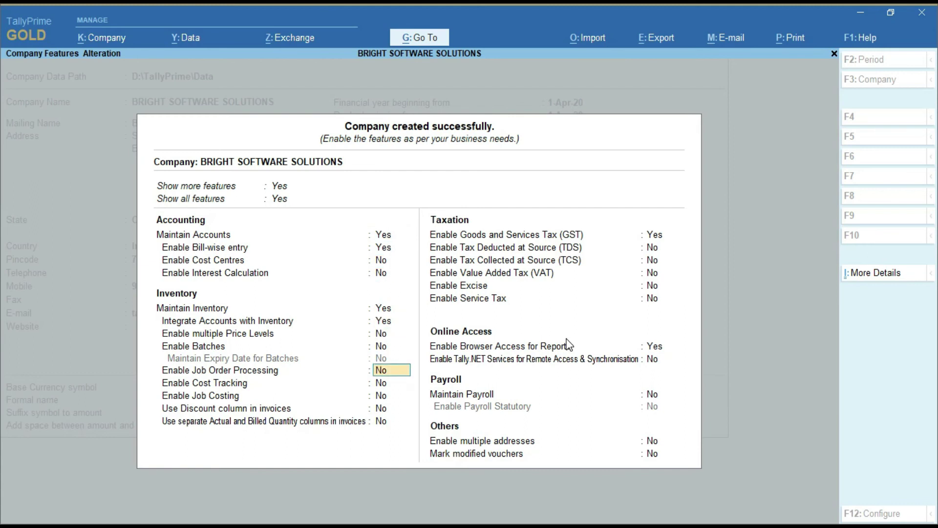
key(Return)
key(Return)
key(Return)
key(Return)
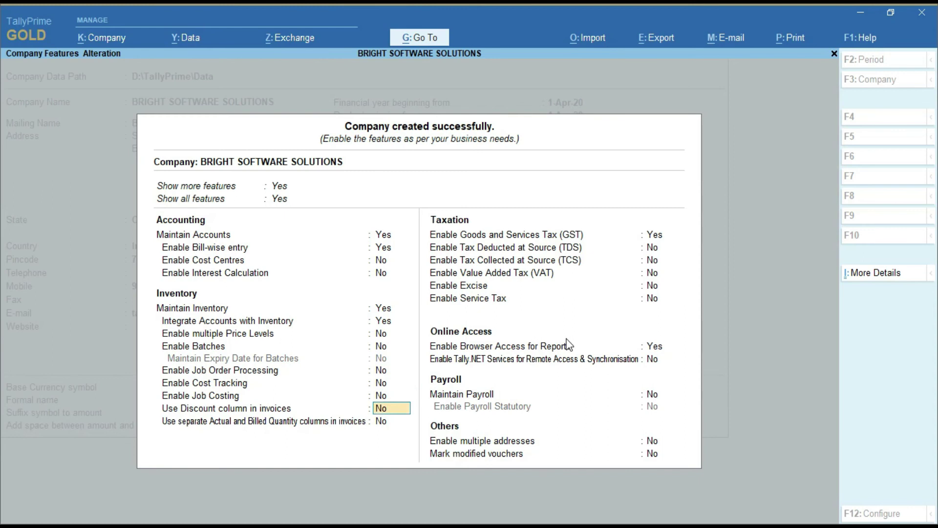
key(Return)
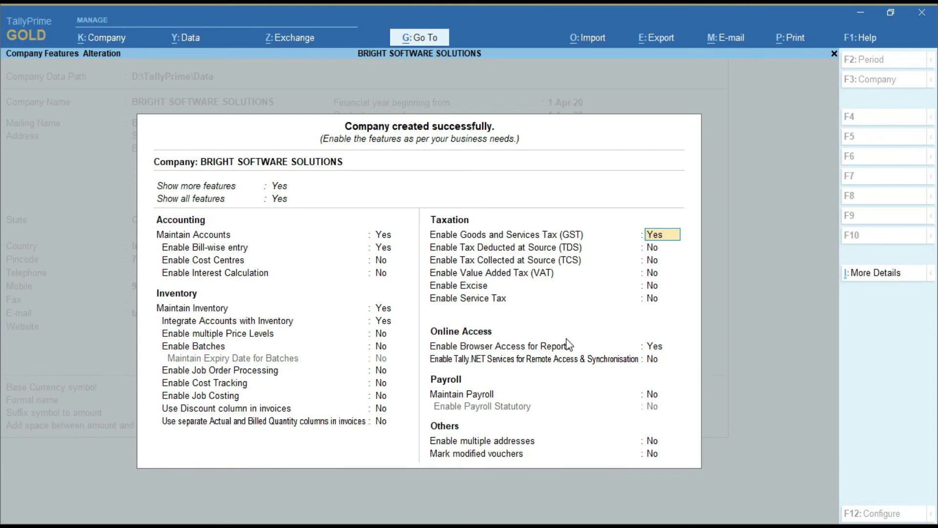
key(Return)
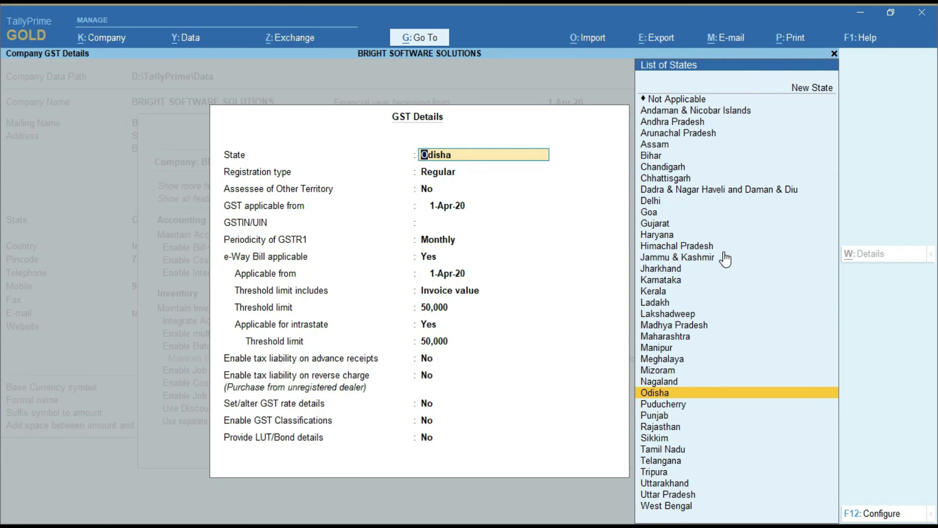
Step: Keep State Odisha, Regular registration, no other-territory assessee, and GST applicable from 1-Apr-20
key(Return)
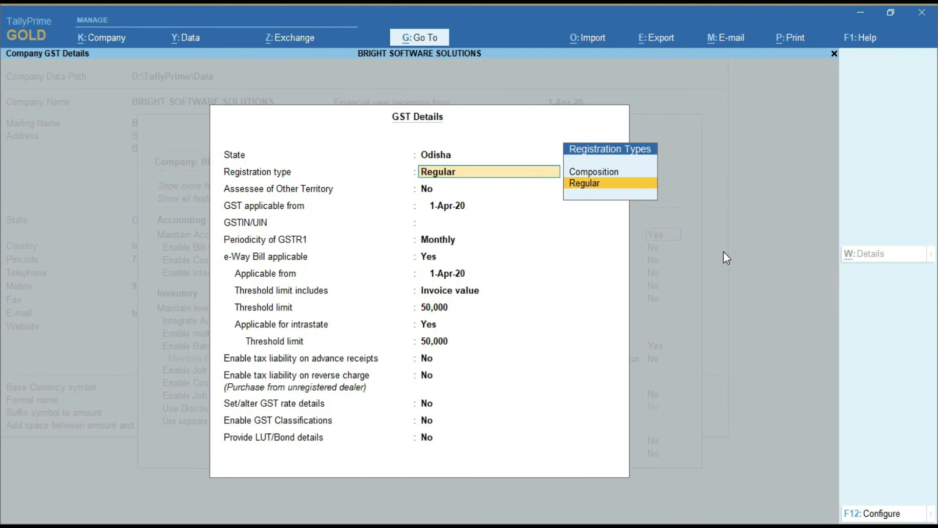
key(Return)
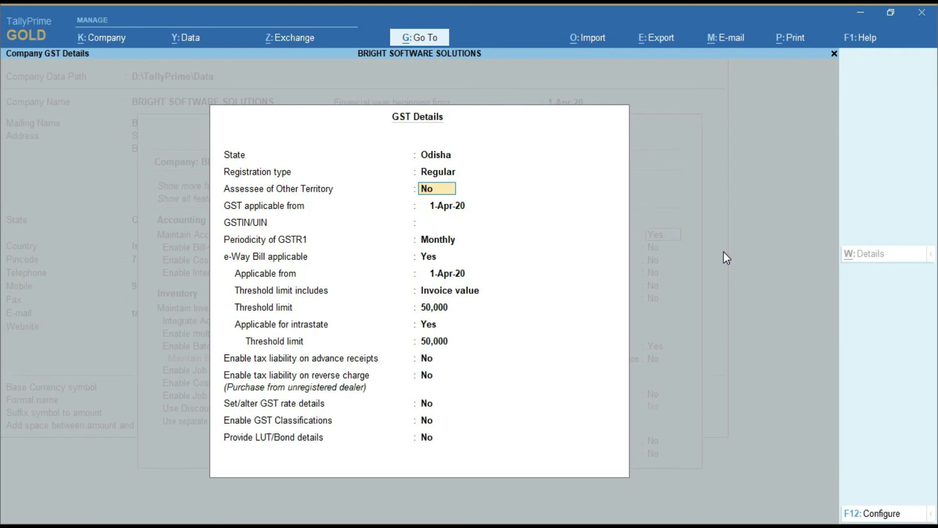
key(Return)
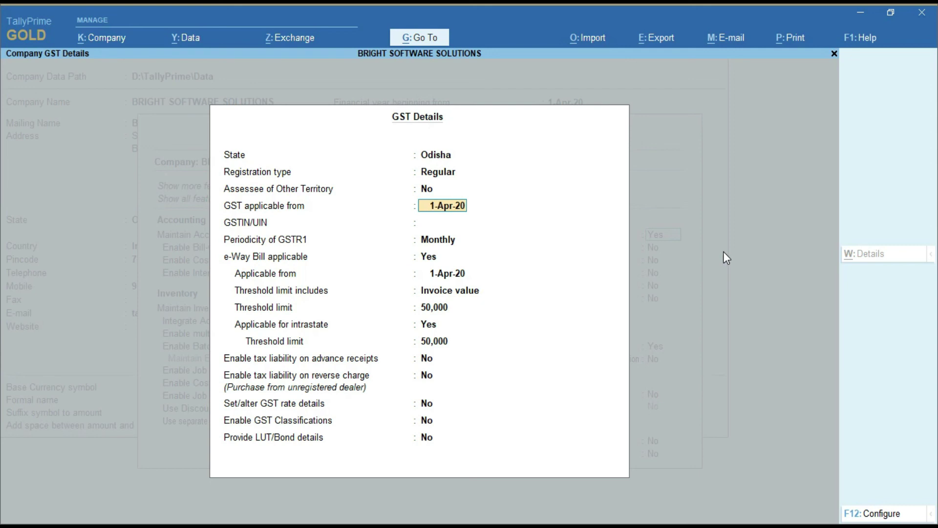
key(Return)
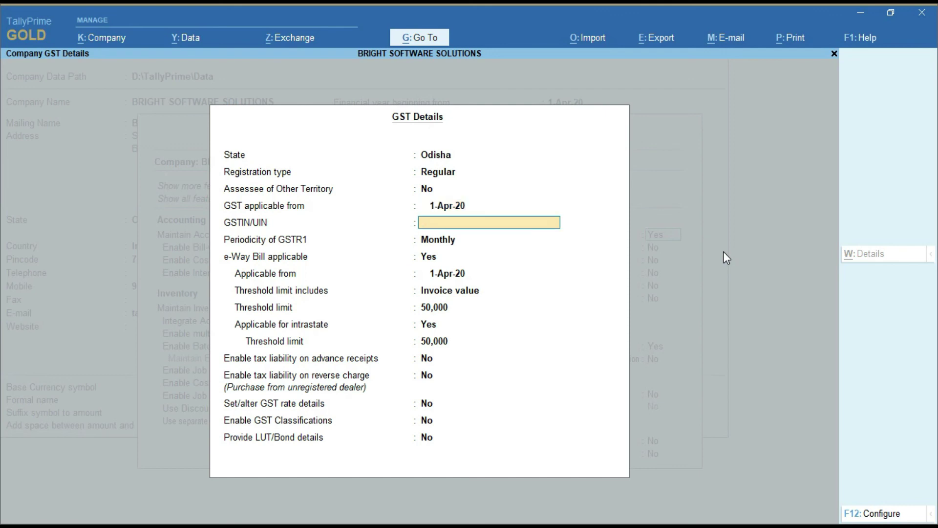
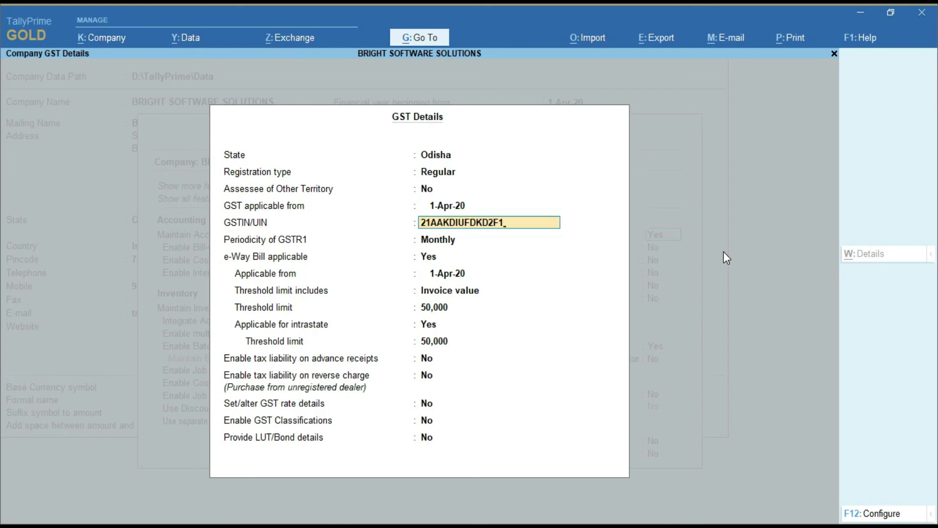
Step: Enter the company's GSTIN in GSTIN/UIN and dismiss the verification warning
key(Return)
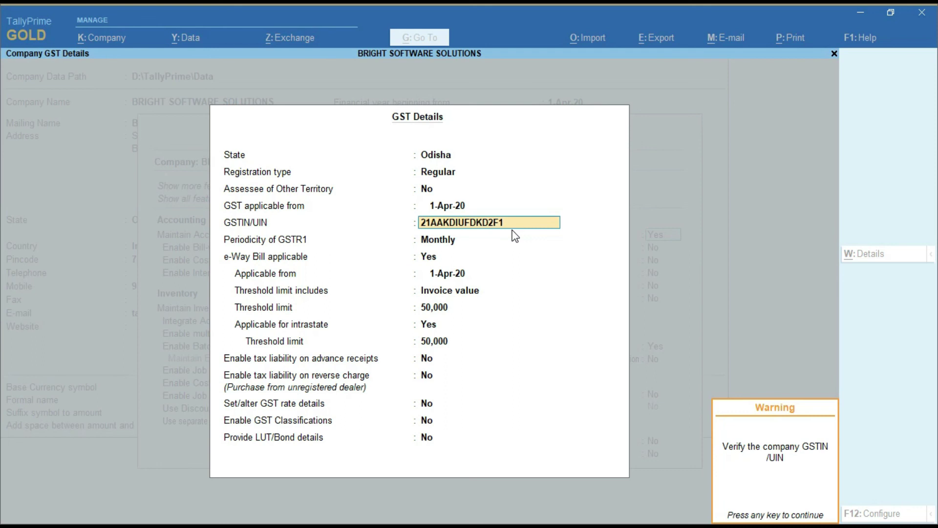
key(Return)
key(Return)
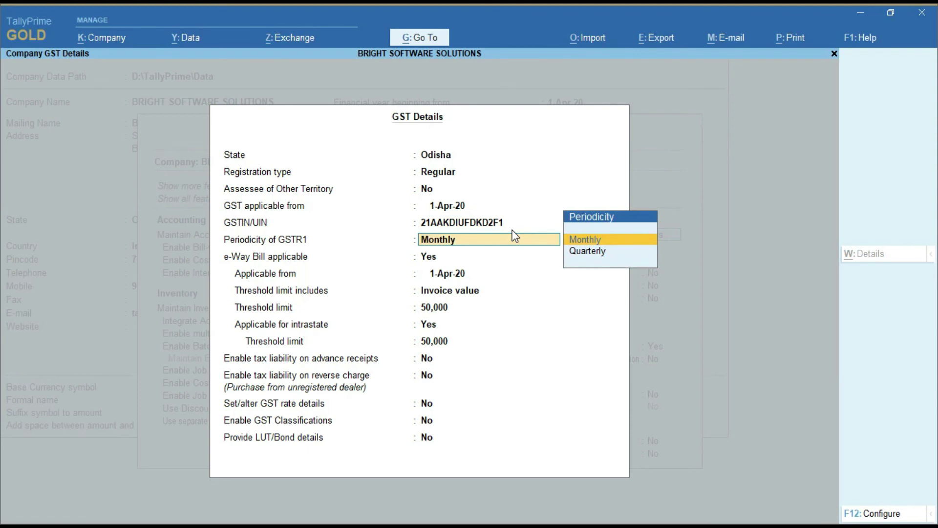
Step: Keep Monthly GSTR1 periodicity and e-Way Bill applicable as Yes, then save the GST details
key(Return)
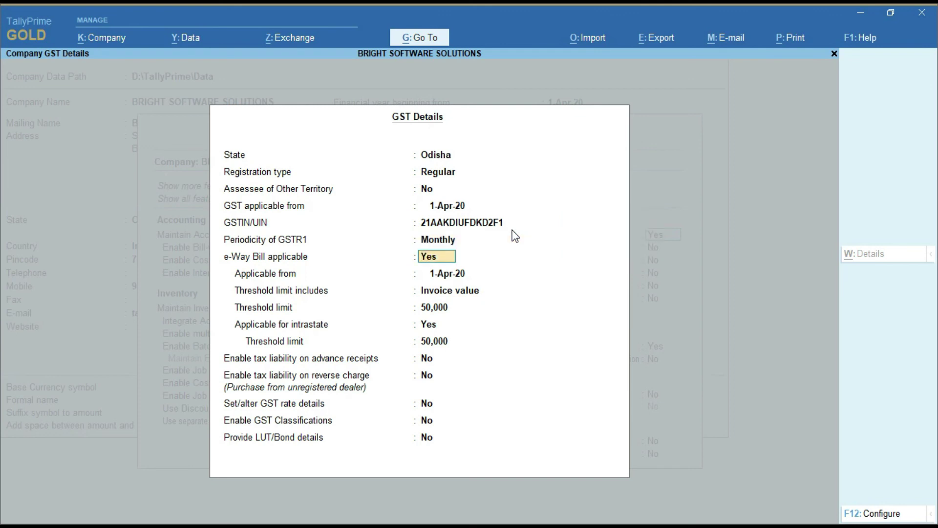
key(Return)
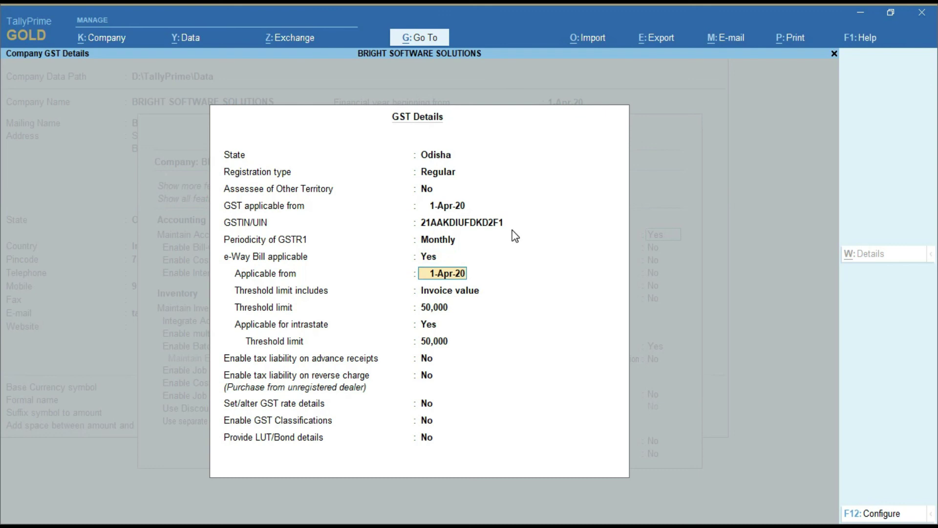
key(Return)
key(Return)
key(Return)
key(Return)
key(Return)
key(Return)
key(Return)
key(Return)
key(Return)
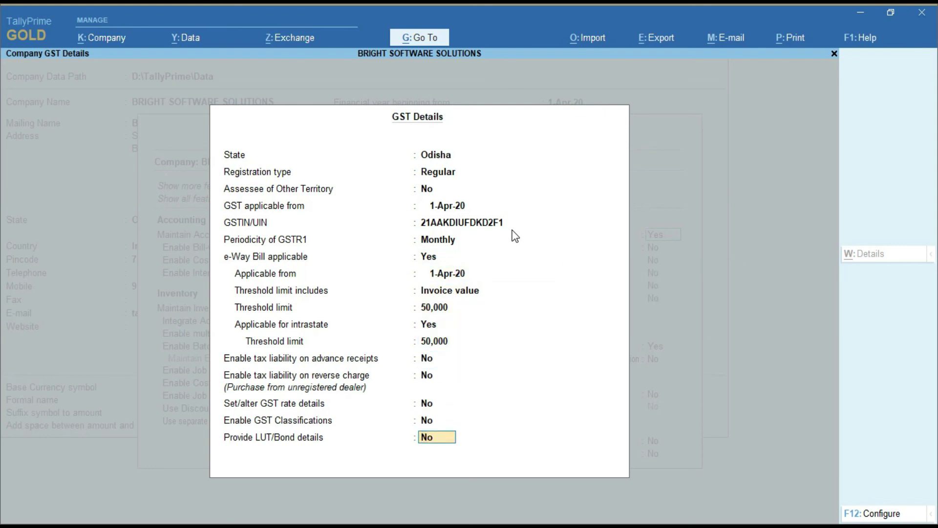
key(Return)
key(Return)
key(Return)
key(Return)
key(Return)
key(Return)
key(Return)
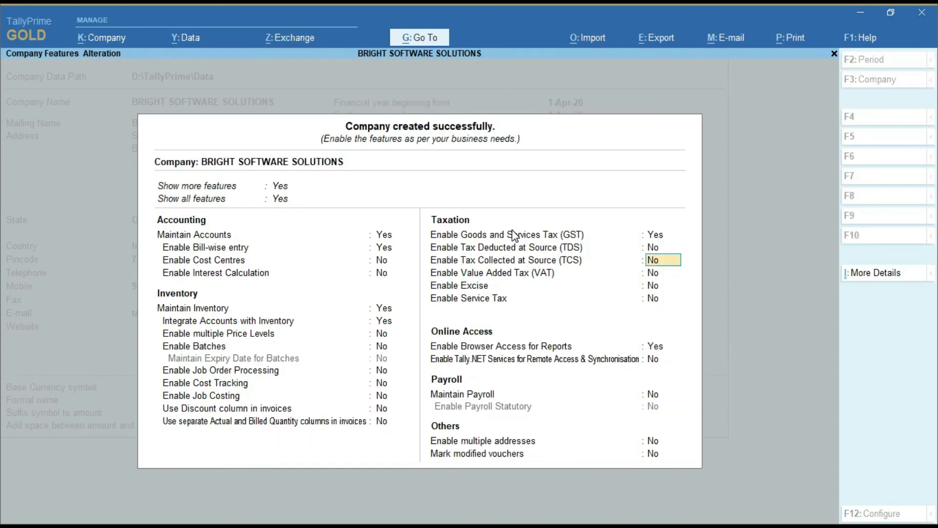
key(Return)
key(Return)
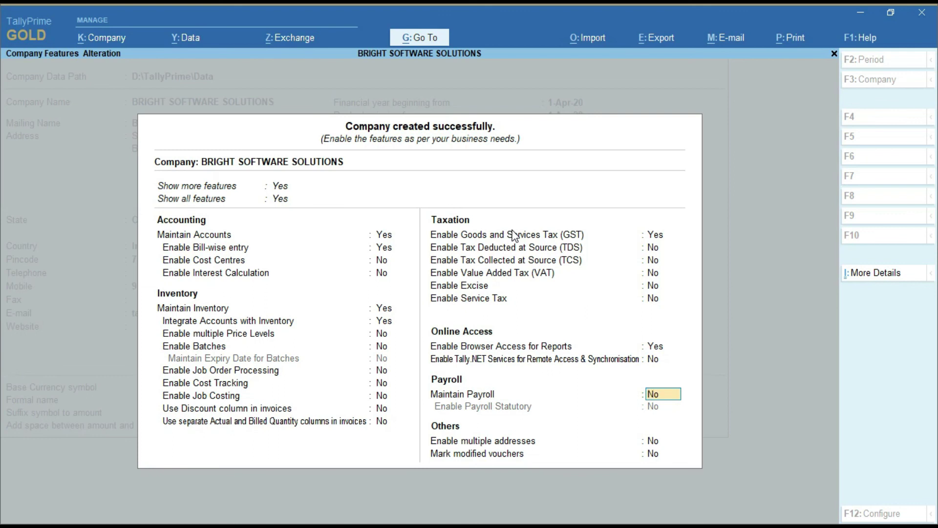
Step: Accept the company features with GST enabled and TDS, TCS and payroll left at No
key(Return)
key(Return)
key(Return)
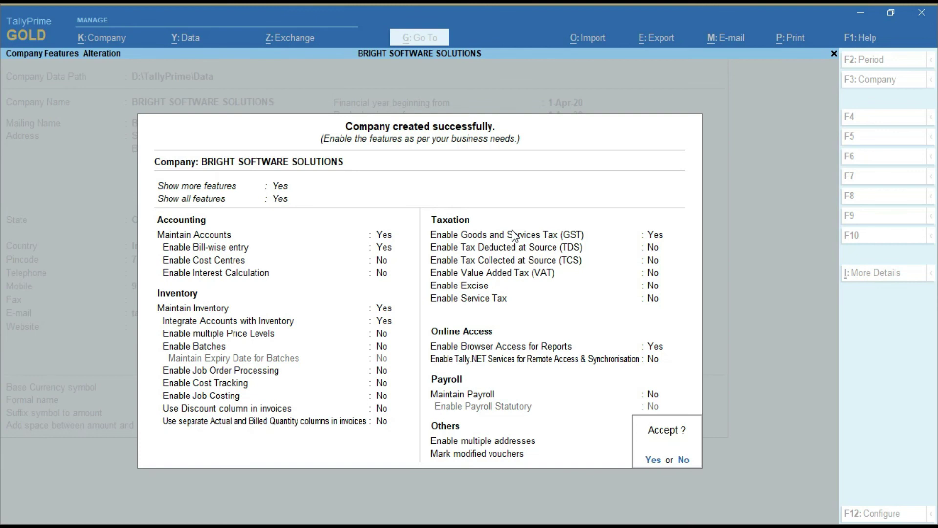
key(y)
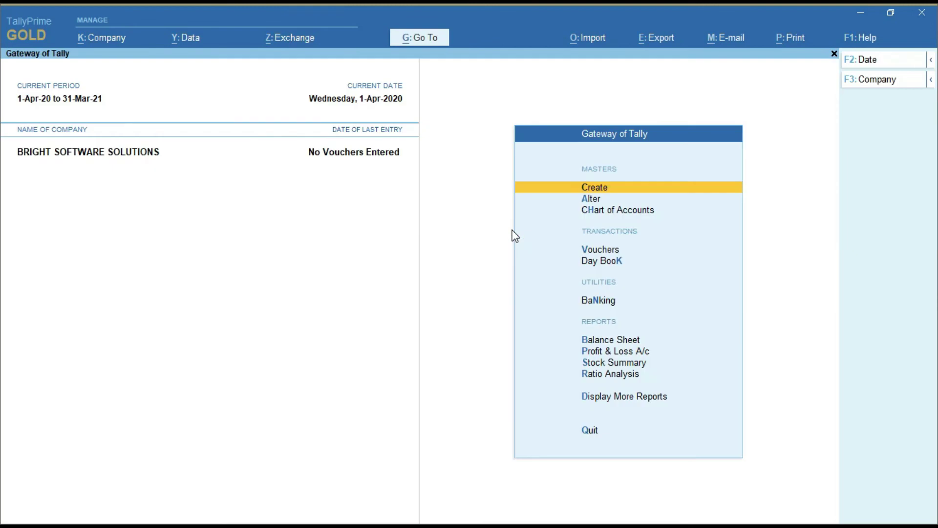